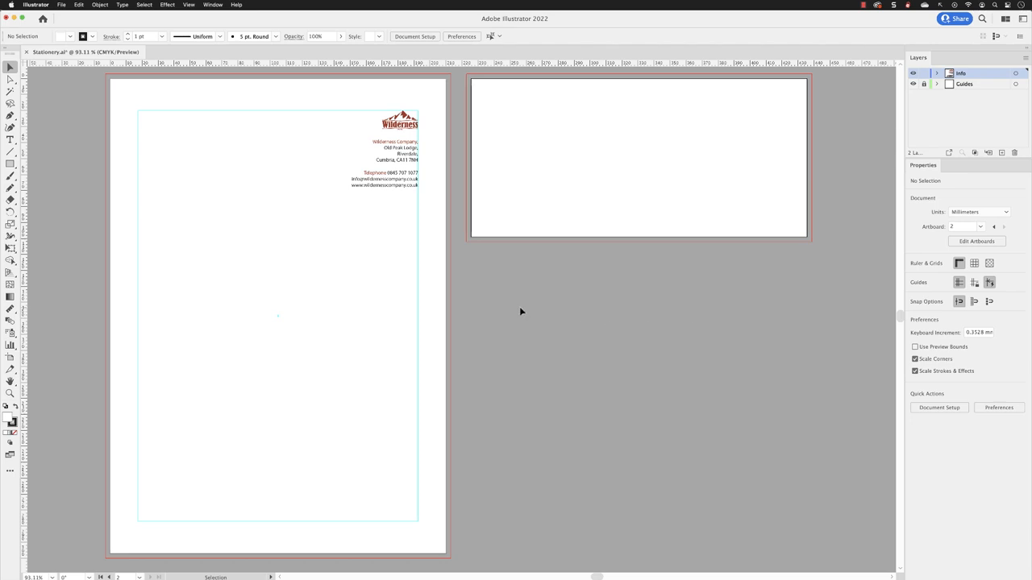
- With the Artboard tool, drag the Comp Slip artboard to the left of Artboard 1
{"action": "left_click", "coordinate": [10, 358]}
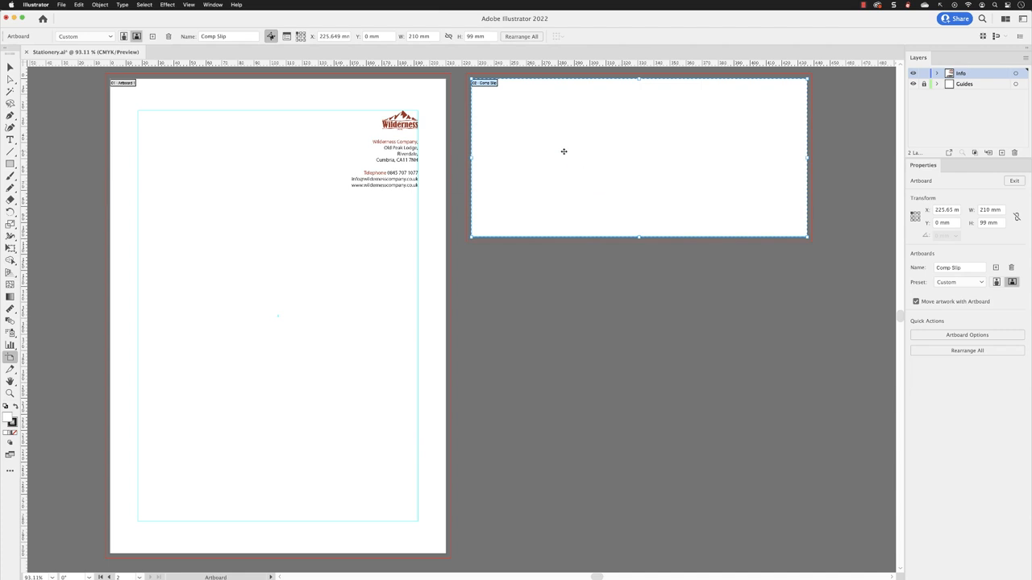
{"action": "scroll", "coordinate": [564, 152], "scroll_direction": "down", "scroll_amount": 3, "text": "alt"}
{"action": "scroll", "coordinate": [564, 166], "scroll_direction": "down", "scroll_amount": 2, "text": "alt"}
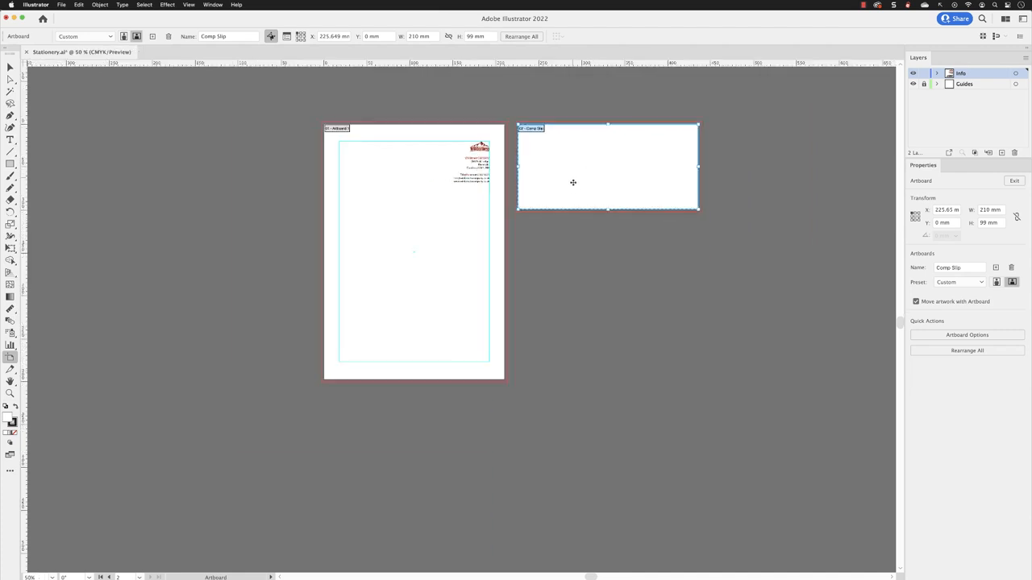
{"action": "left_click_drag", "start_coordinate": [564, 172], "coordinate": [605, 214]}
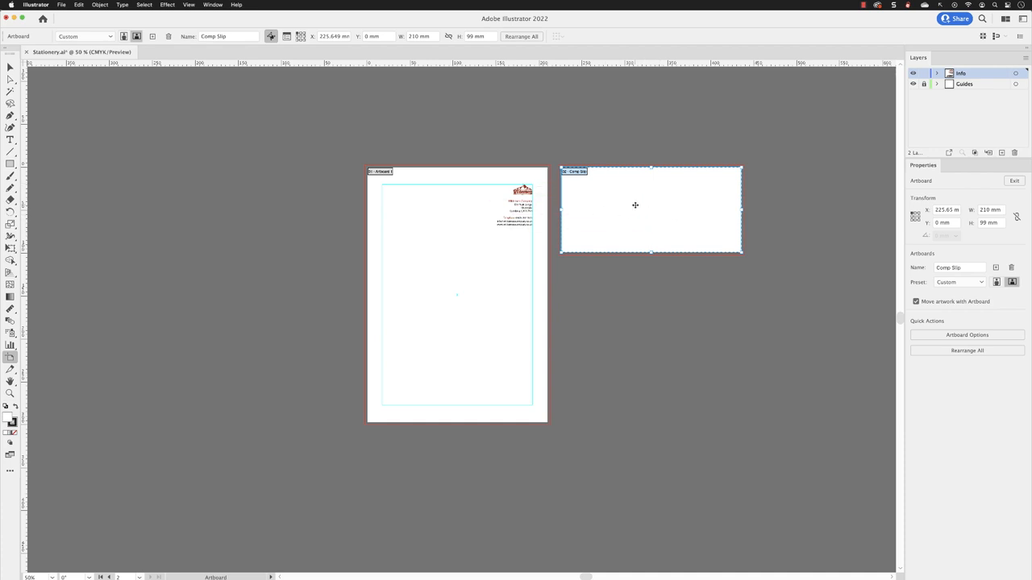
{"action": "mouse_move", "coordinate": [635, 205]}
{"action": "left_mouse_down"}
{"action": "mouse_move", "coordinate": [234, 210]}
{"action": "mouse_move", "coordinate": [359, 495]}
{"action": "mouse_move", "coordinate": [437, 481]}
{"action": "mouse_move", "coordinate": [414, 473]}
{"action": "mouse_move", "coordinate": [230, 240]}
{"action": "mouse_move", "coordinate": [242, 208]}
{"action": "left_mouse_up"}
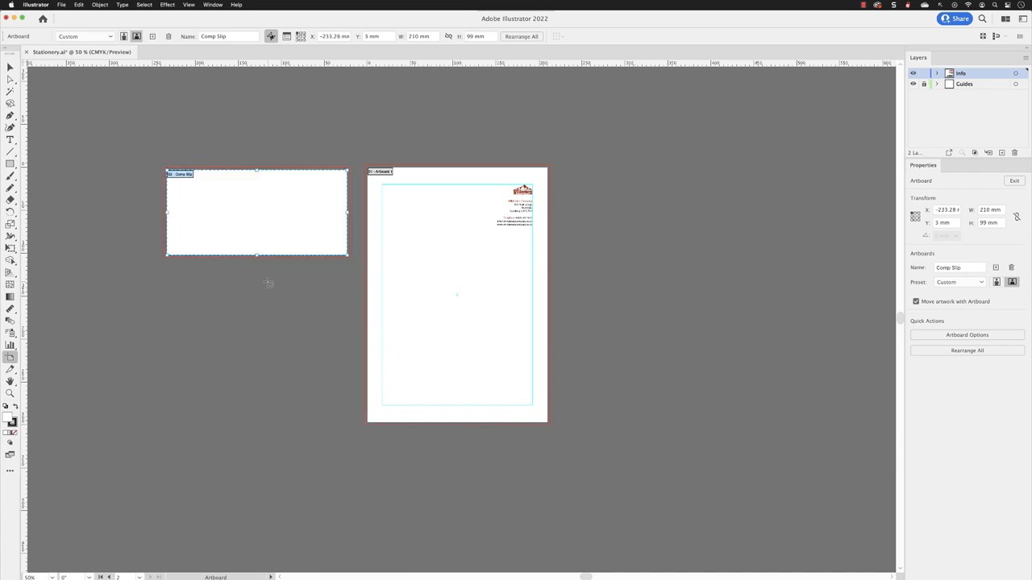
{"action": "scroll", "coordinate": [268, 283], "scroll_direction": "up", "scroll_amount": 1}
{"action": "left_click_drag", "start_coordinate": [331, 286], "coordinate": [433, 296]}
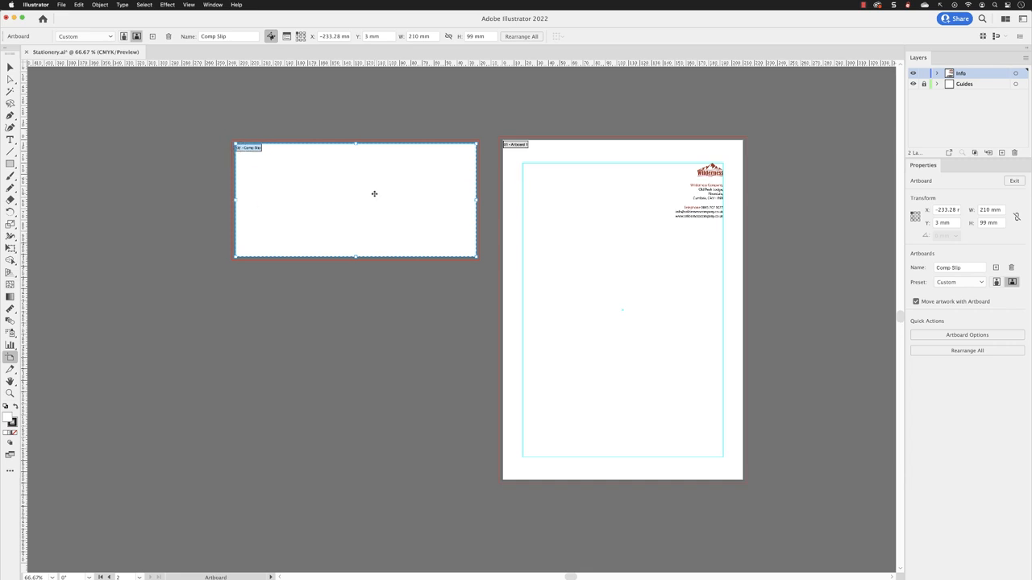
- Exit artboard editing with Escape, then re-enter it via the Artboard tool
{"action": "key", "text": "Escape"}
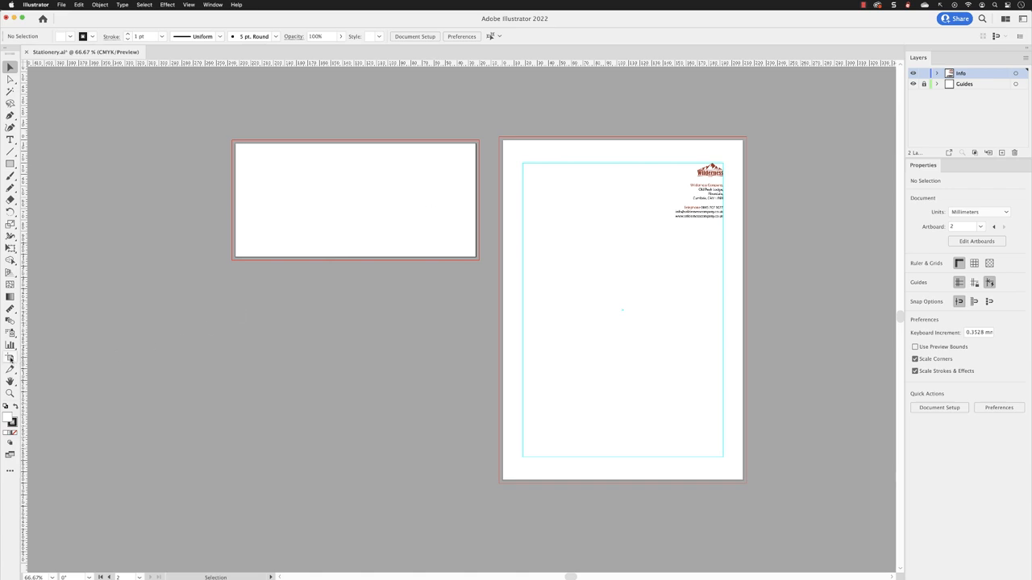
{"action": "left_click", "coordinate": [9, 358]}
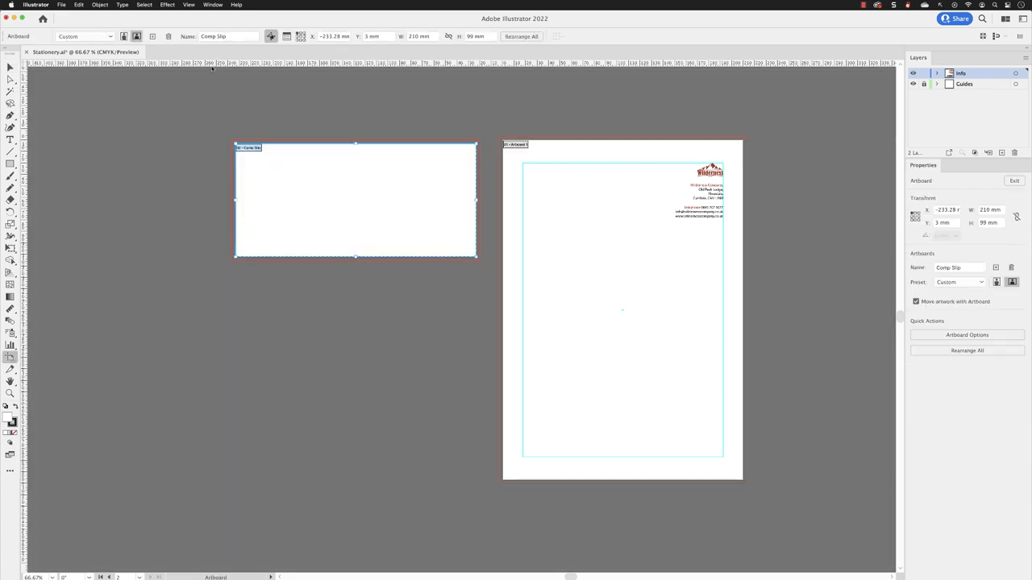
- Show the Artboards panel and move Comp Slip up to become artboard 1
{"action": "left_click", "coordinate": [213, 5]}
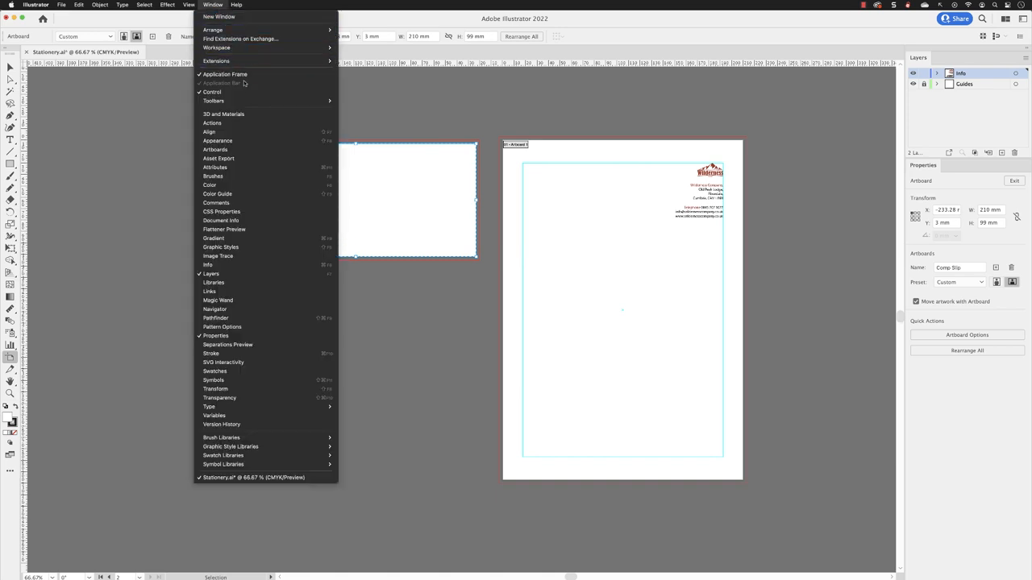
{"action": "left_click", "coordinate": [244, 149]}
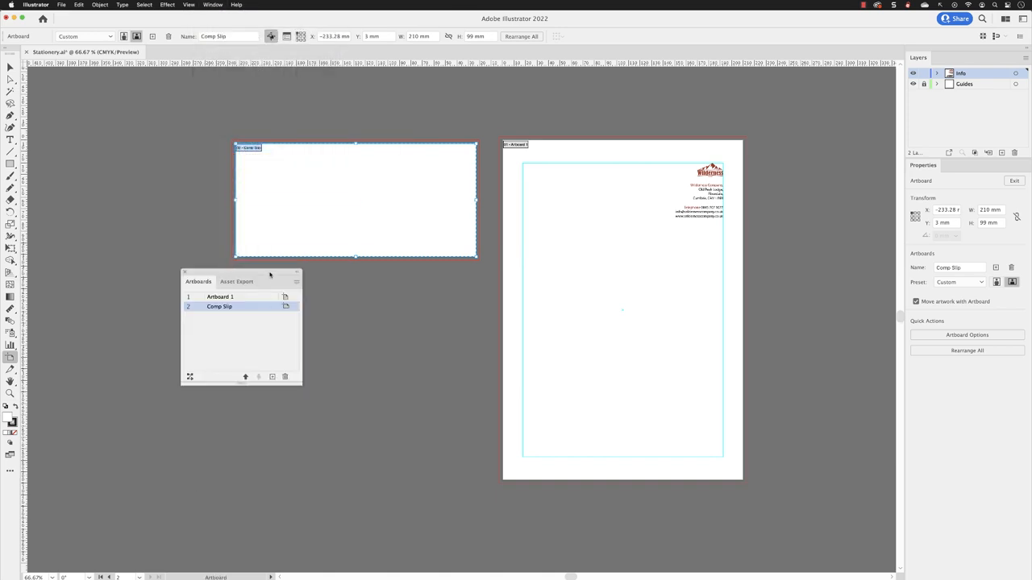
{"action": "left_click_drag", "start_coordinate": [270, 275], "coordinate": [607, 195]}
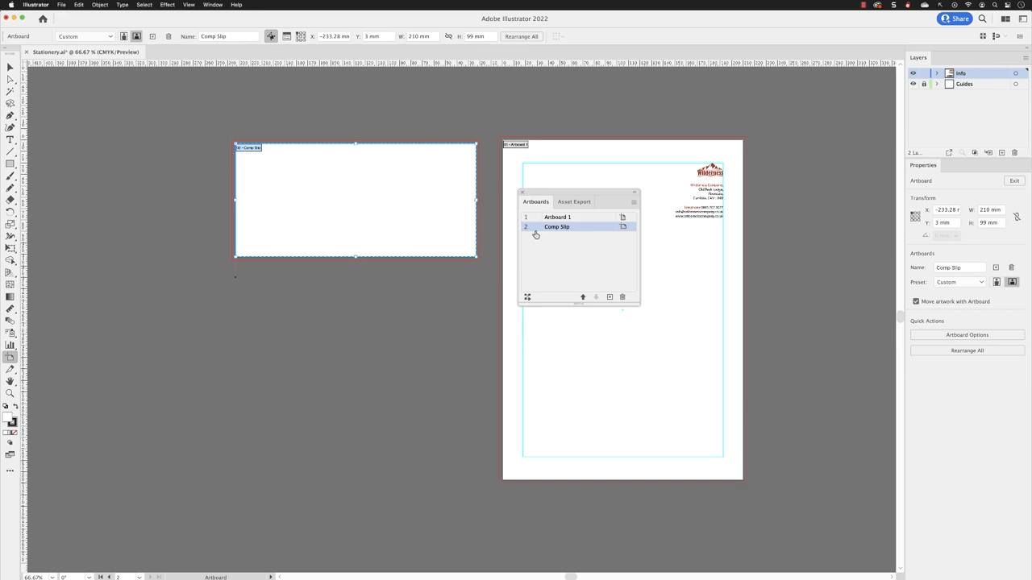
{"action": "double_click", "coordinate": [558, 228]}
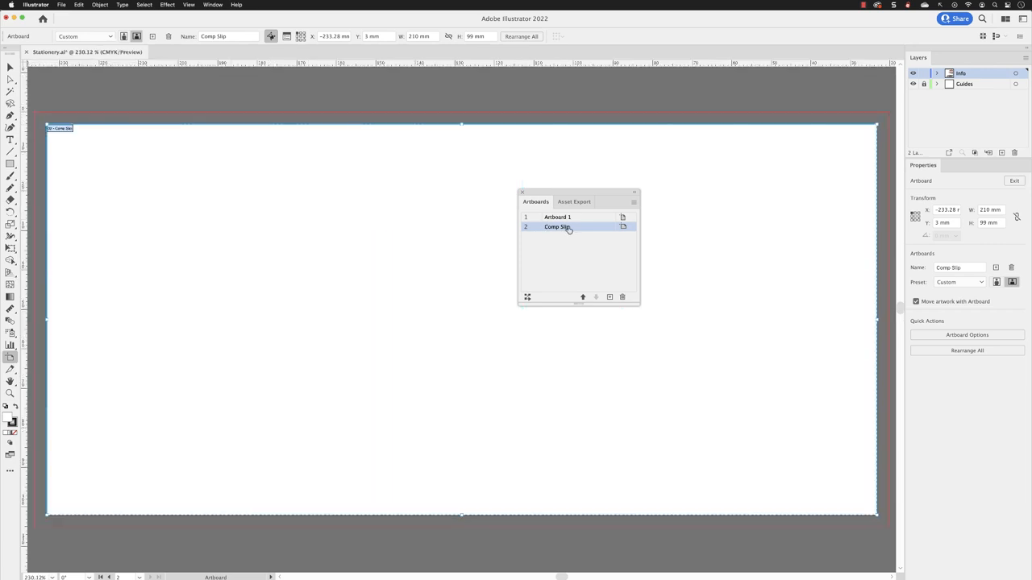
{"action": "left_click", "coordinate": [583, 297]}
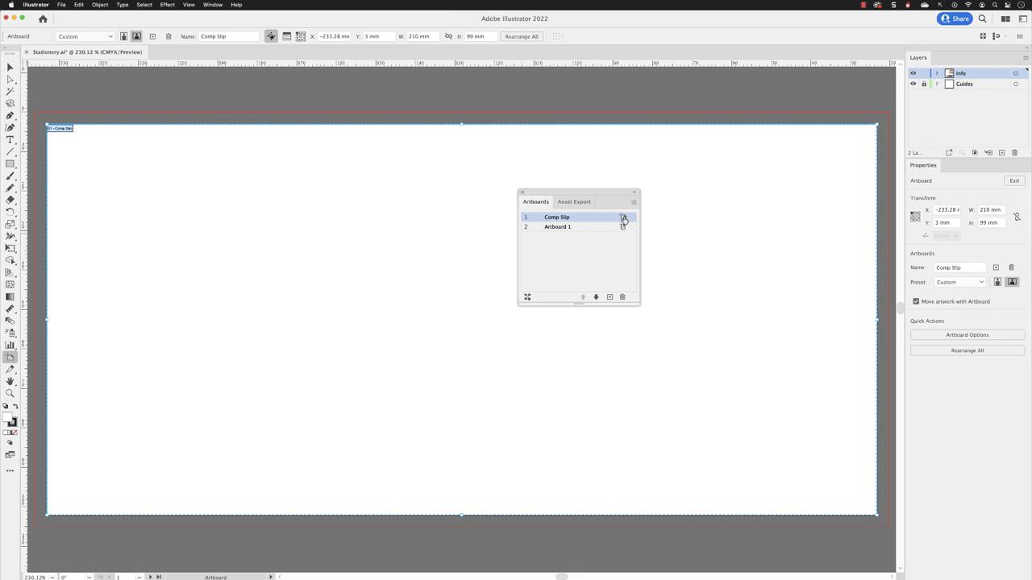
- Cancel Comp Slip's Artboard Options, then move it back down to second position
{"action": "left_click", "coordinate": [623, 218]}
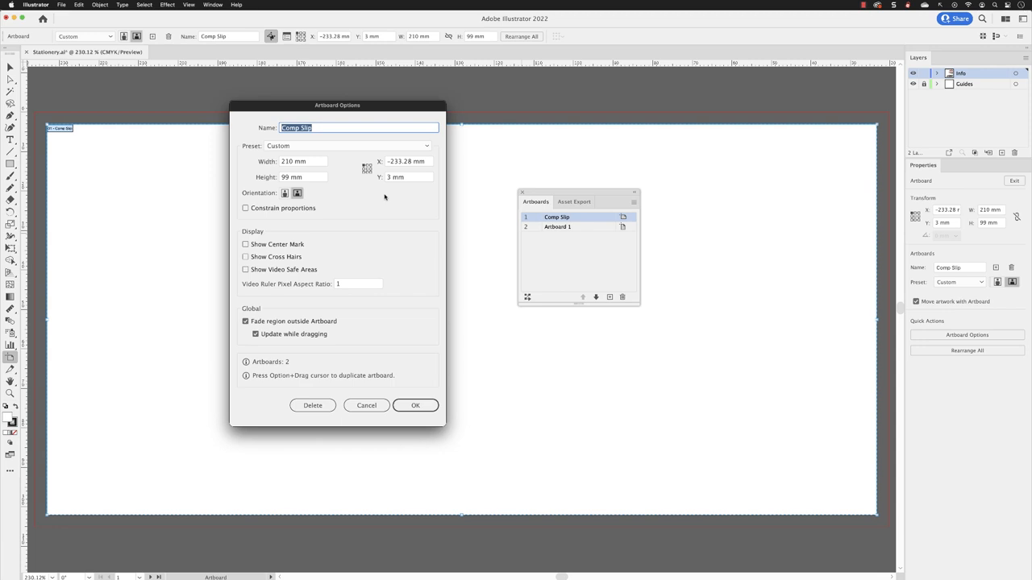
{"action": "left_click", "coordinate": [374, 404]}
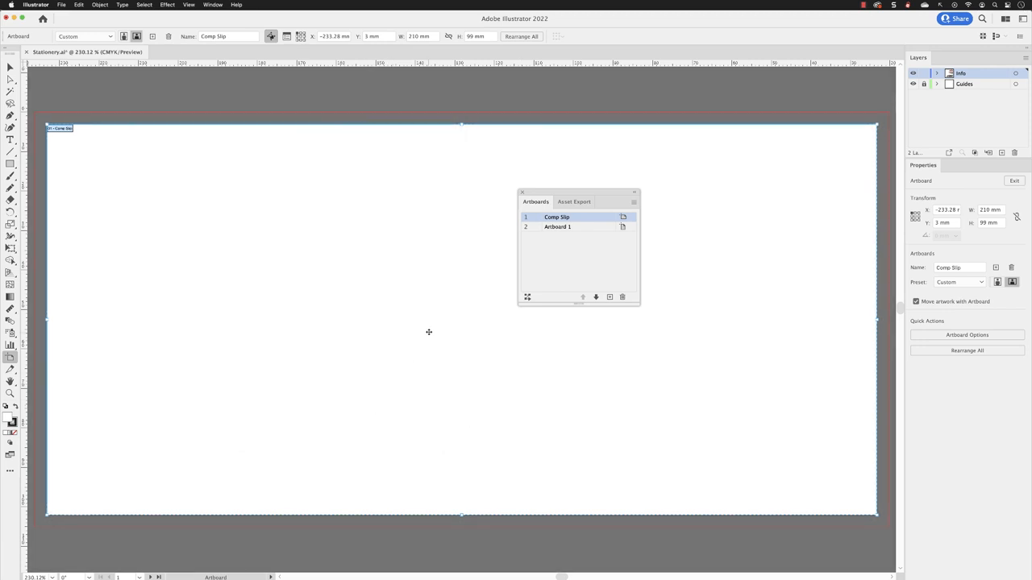
{"action": "scroll", "coordinate": [428, 331], "scroll_direction": "down", "scroll_amount": 3}
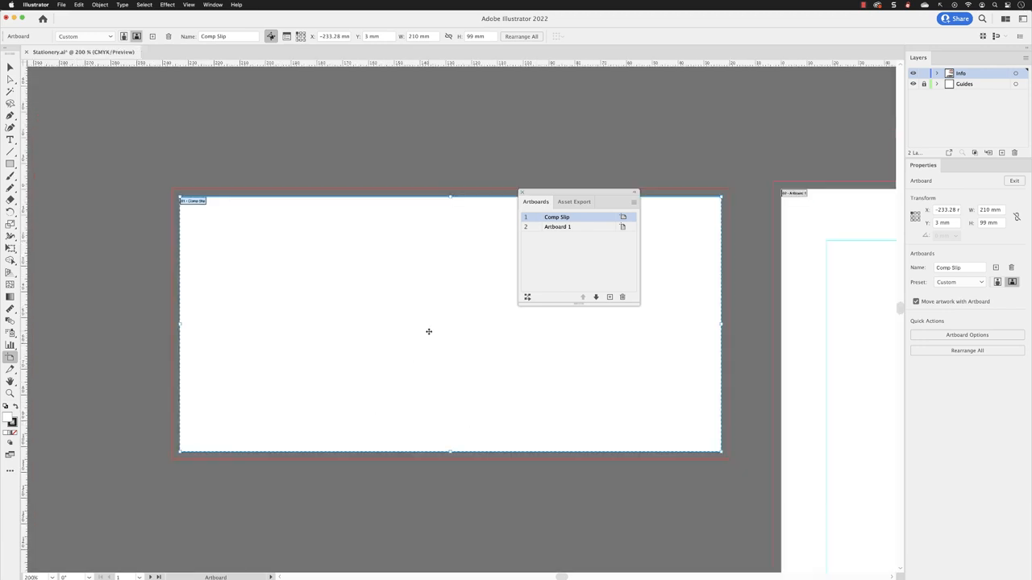
{"action": "scroll", "coordinate": [429, 332], "scroll_direction": "down", "scroll_amount": 3}
{"action": "scroll", "coordinate": [428, 331], "scroll_direction": "down", "scroll_amount": 3}
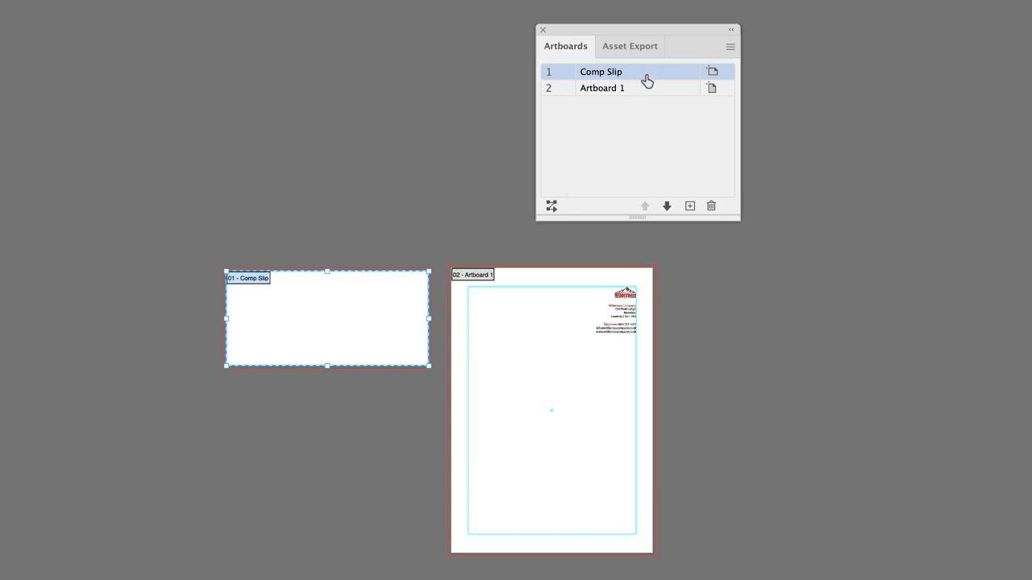
{"action": "left_click", "coordinate": [667, 207]}
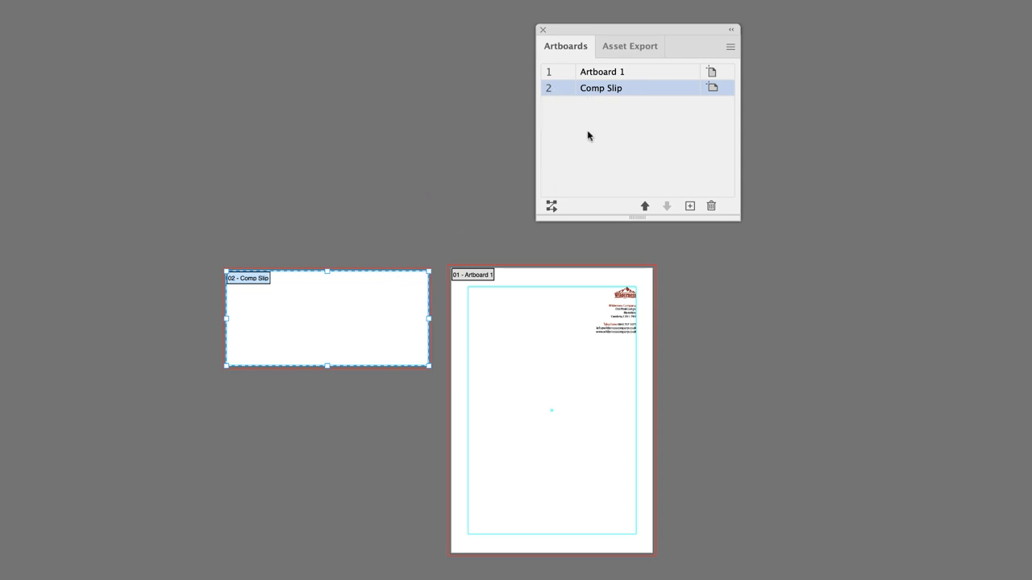
- Rearrange all artboards into a left-to-right row with 50 spacing, Comp Slip on the right
{"action": "left_click", "coordinate": [551, 207]}
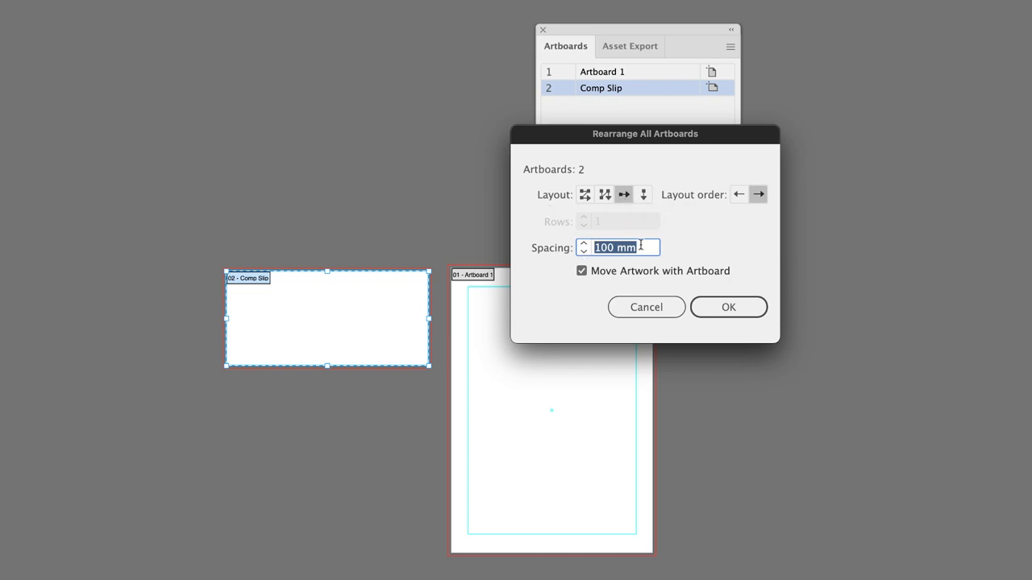
{"action": "type", "text": "50"}
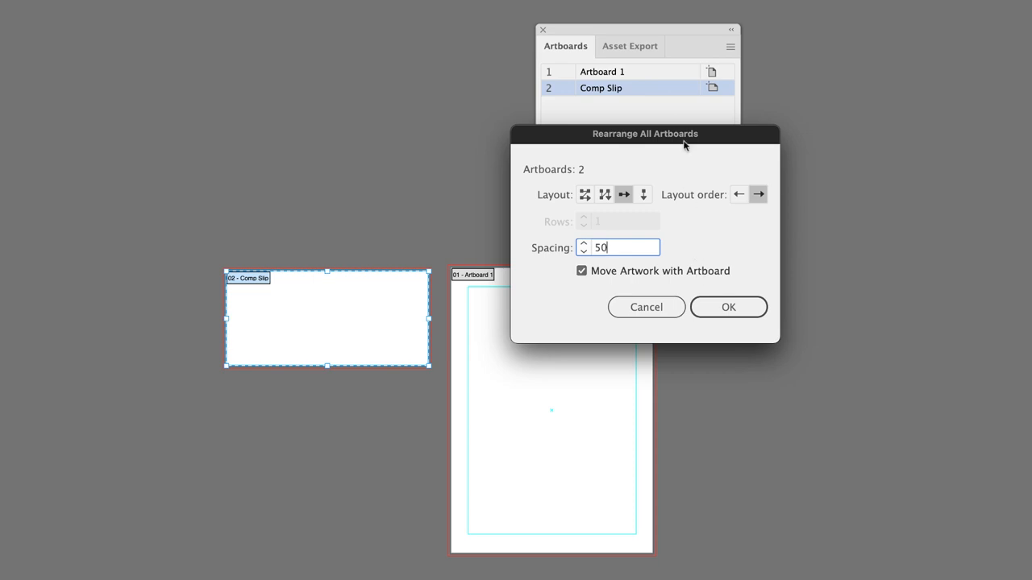
{"action": "left_click_drag", "start_coordinate": [686, 137], "coordinate": [892, 193]}
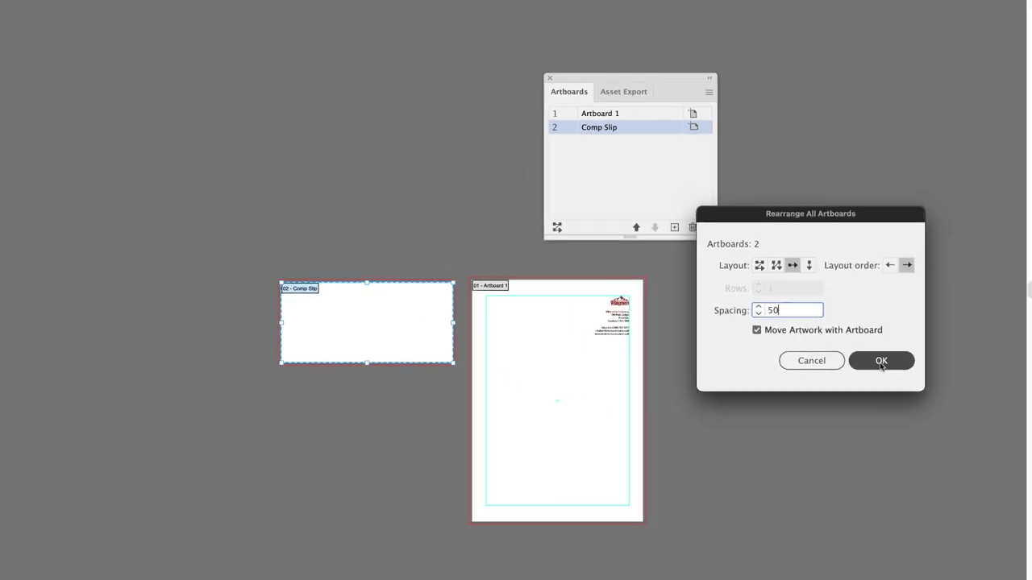
{"action": "left_click", "coordinate": [881, 360]}
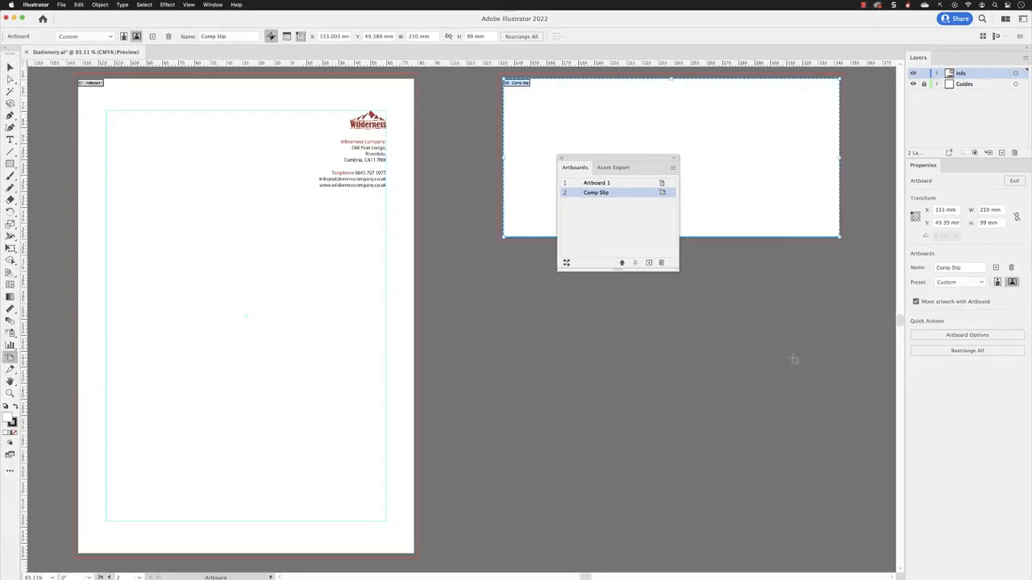
{"action": "left_click_drag", "start_coordinate": [599, 165], "coordinate": [507, 270]}
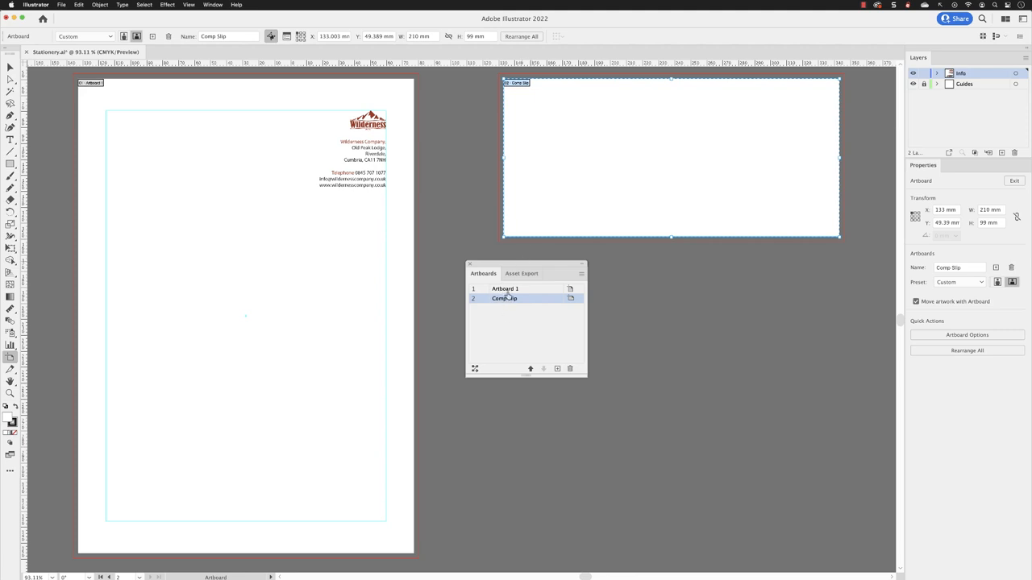
- Rename Artboard 1 to 'Letterhead' in the Artboards panel and close the panel
{"action": "double_click", "coordinate": [505, 290]}
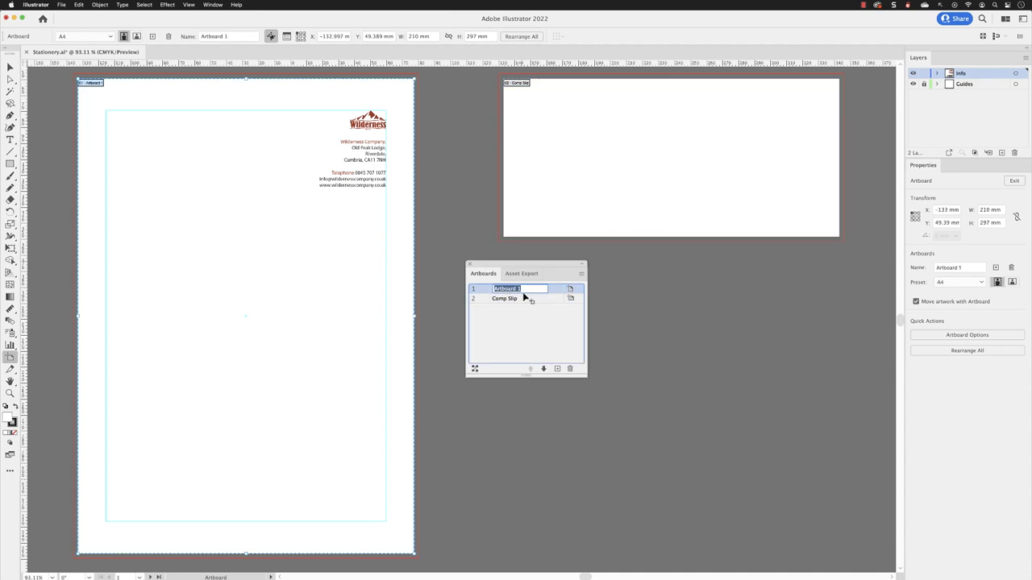
{"action": "type", "text": "Letterhead"}
{"action": "key", "text": "Return"}
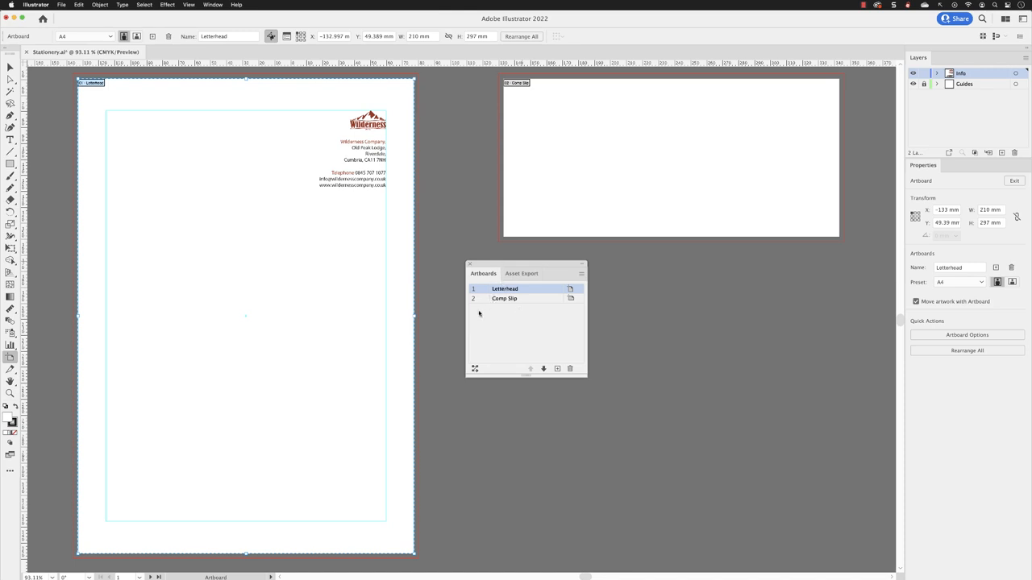
{"action": "left_click", "coordinate": [469, 265]}
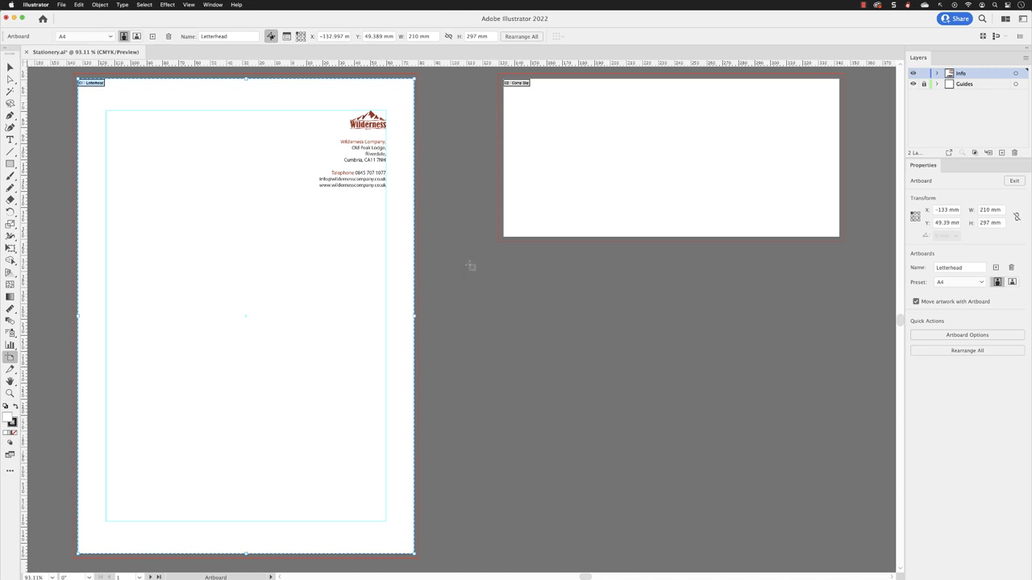
{"action": "scroll", "coordinate": [359, 268], "scroll_direction": "down", "scroll_amount": 1}
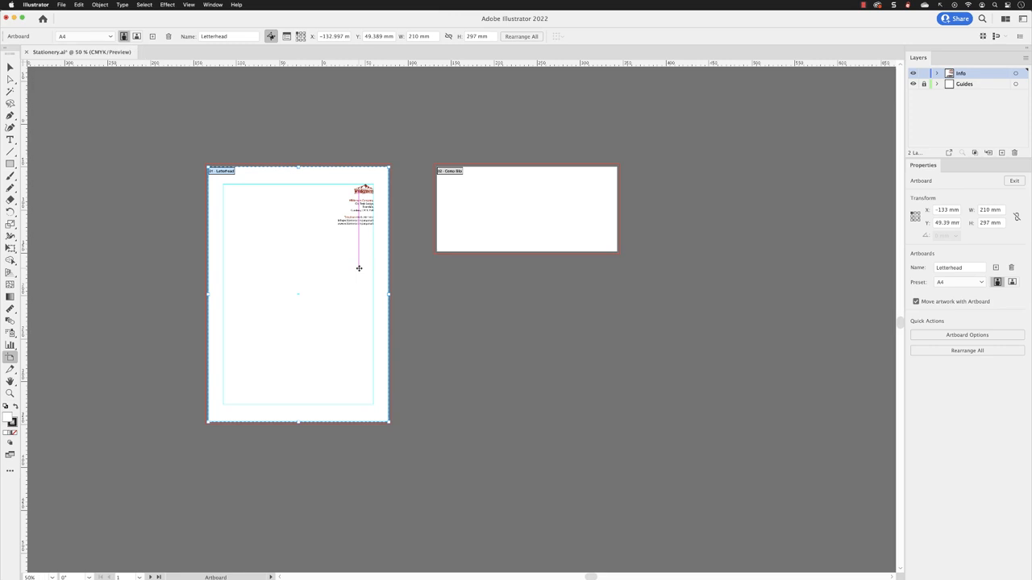
{"action": "scroll", "coordinate": [358, 272], "scroll_direction": "down", "scroll_amount": 1}
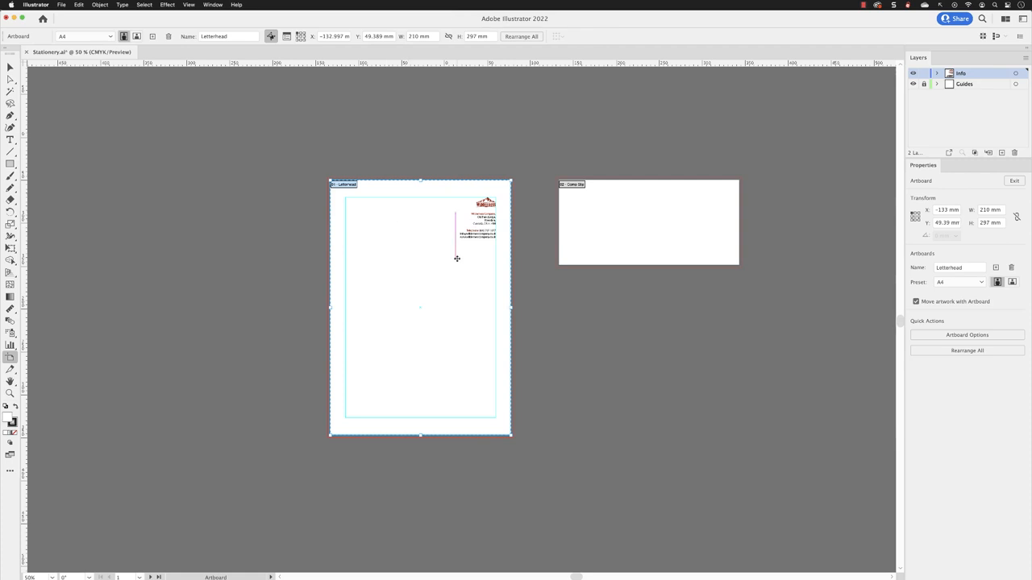
- Move the Letterhead artboard further left and lock the Guides layer
{"action": "mouse_move", "coordinate": [456, 255]}
{"action": "left_mouse_down"}
{"action": "mouse_move", "coordinate": [244, 253]}
{"action": "mouse_move", "coordinate": [257, 260]}
{"action": "left_mouse_up"}
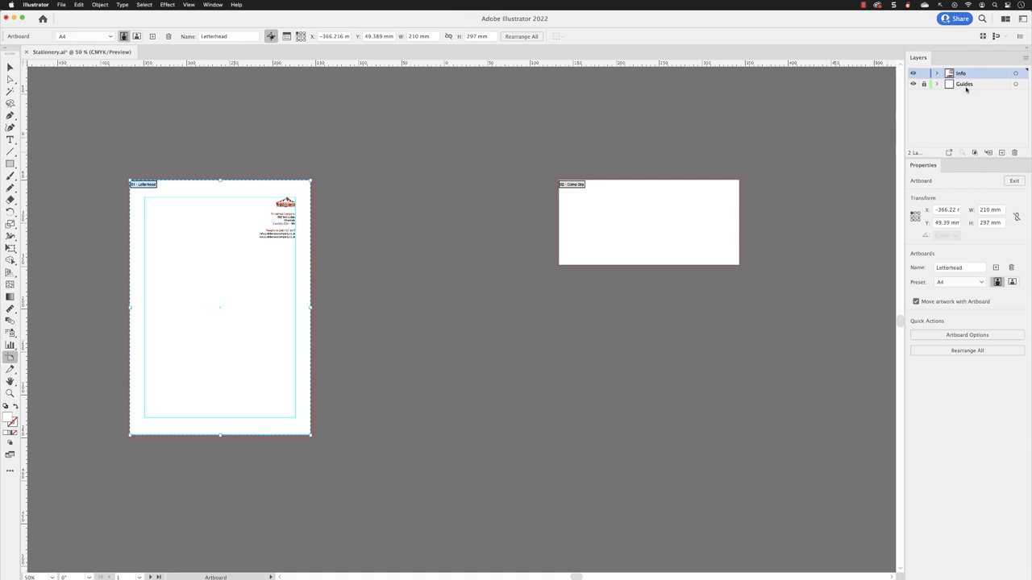
{"action": "left_click", "coordinate": [924, 84]}
{"action": "key", "text": "super+k"}
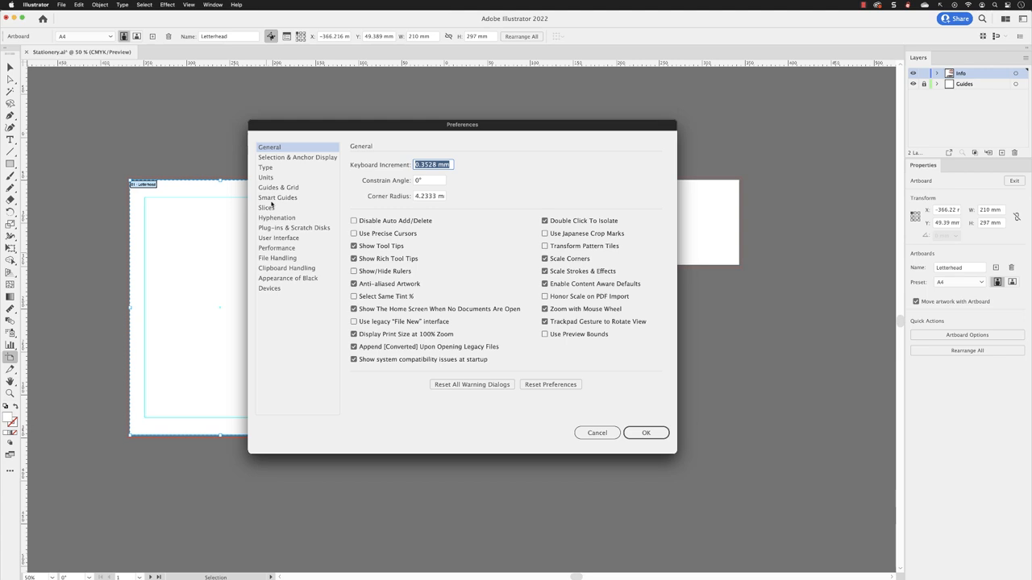
{"action": "left_click", "coordinate": [274, 159]}
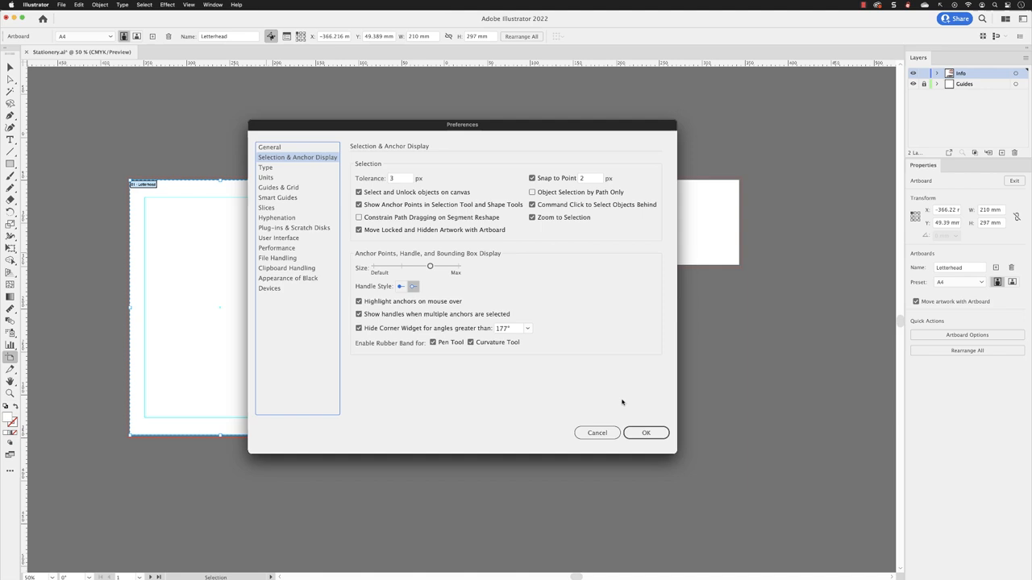
{"action": "left_click", "coordinate": [645, 433]}
- Move Letterhead close beside Comp Slip, fit both in the window, and end artboard editing
{"action": "left_click_drag", "start_coordinate": [242, 301], "coordinate": [468, 302]}
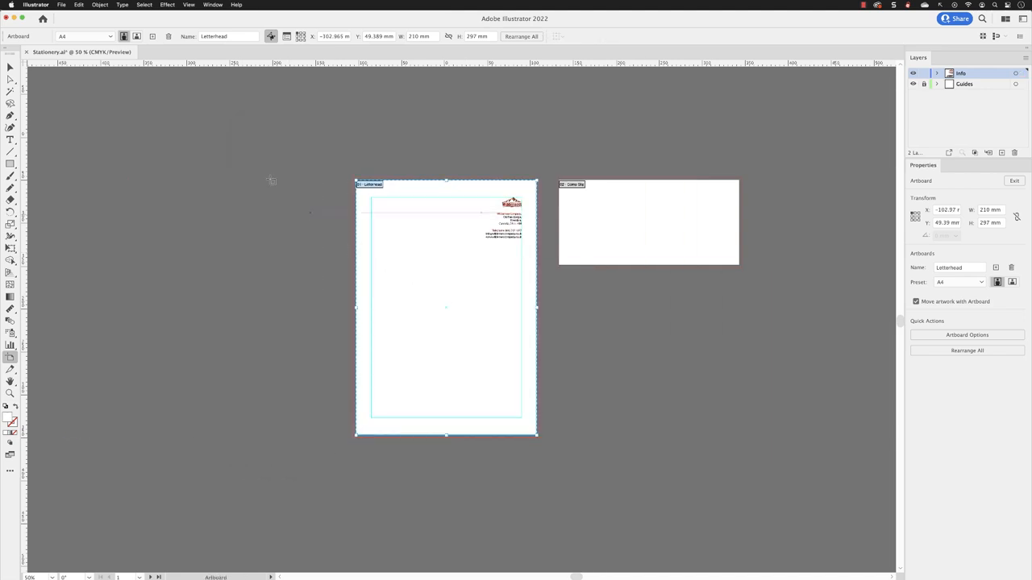
{"action": "left_click", "coordinate": [189, 4]}
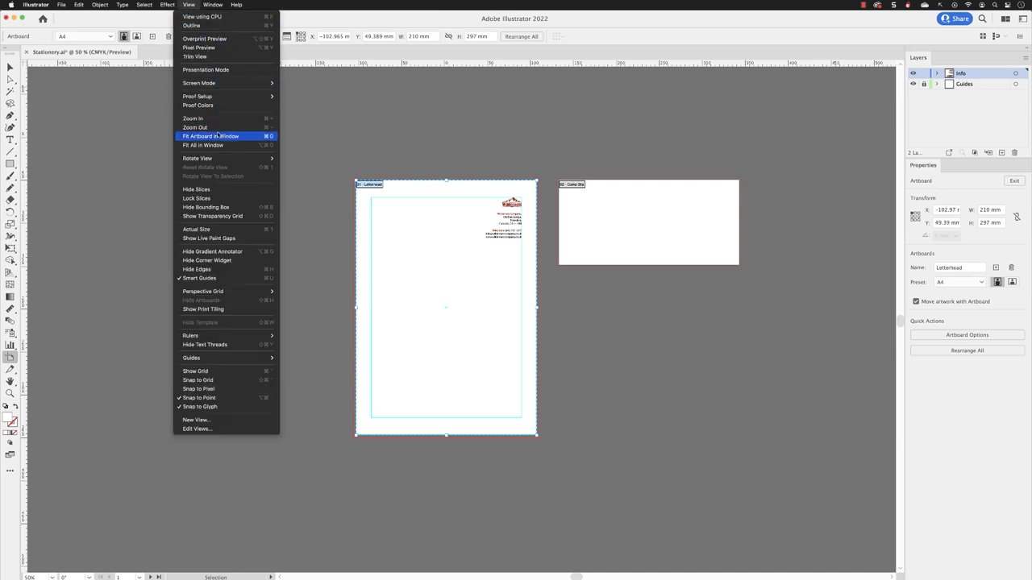
{"action": "left_click", "coordinate": [214, 145]}
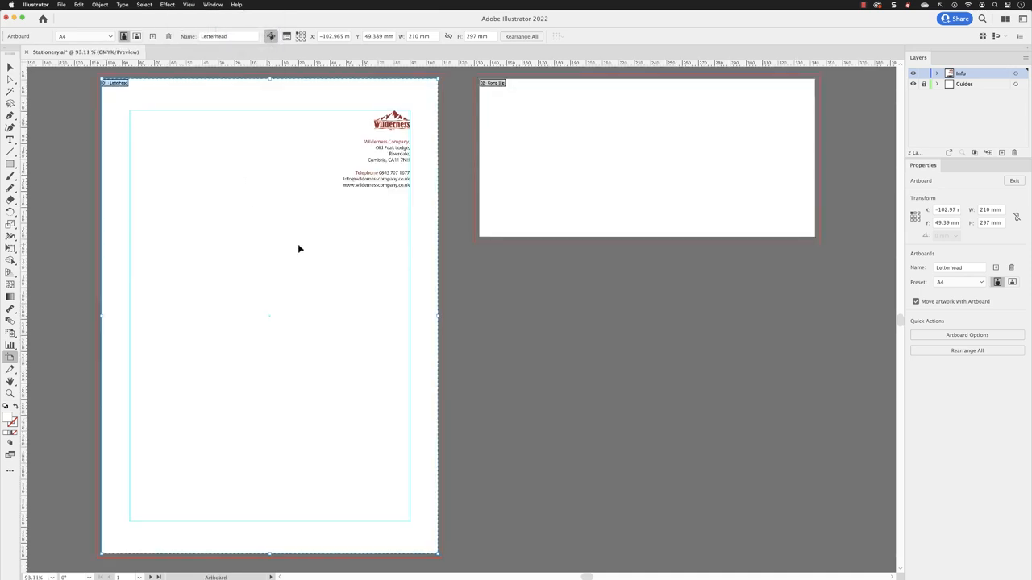
{"action": "key", "text": "Escape"}
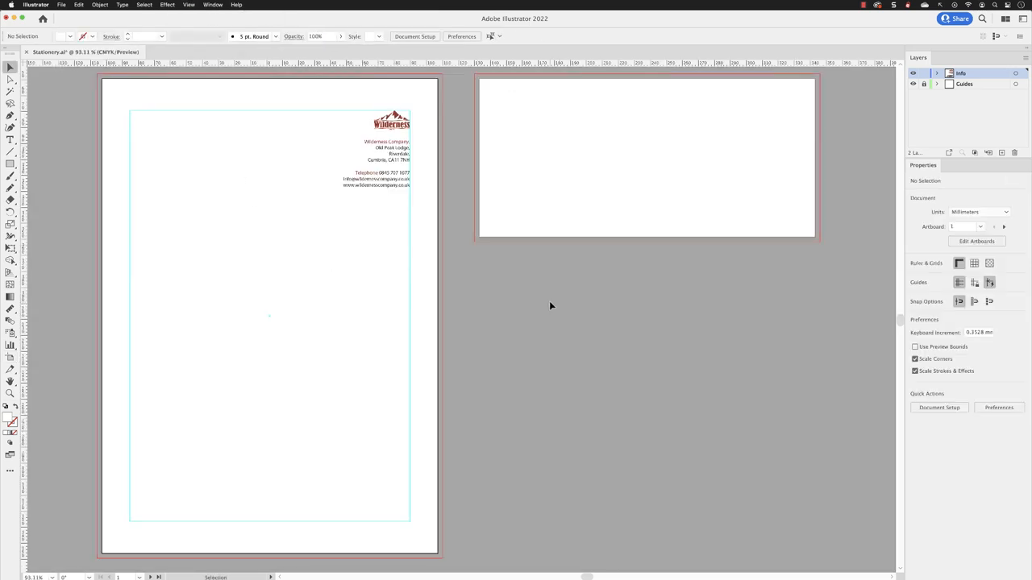